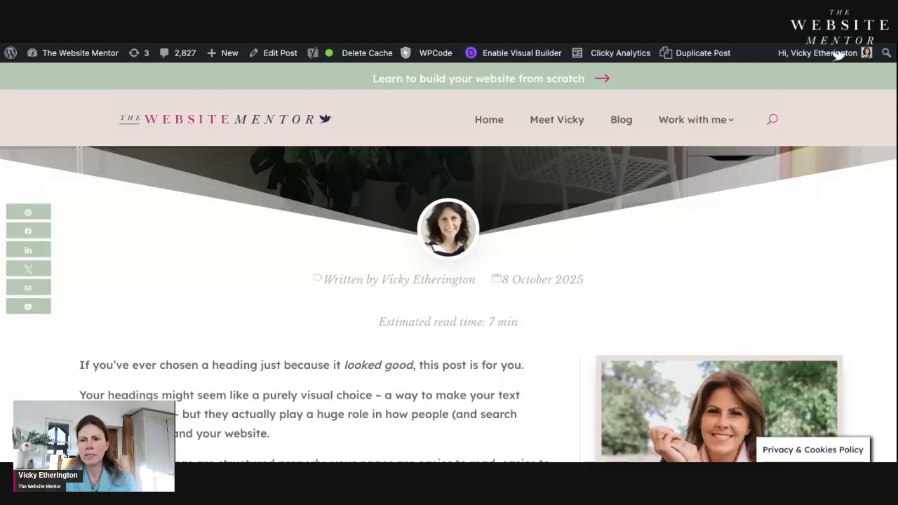
- Look through the Blended Family vs. Stepfamily blog post, from the title area to the opening paragraphs
mouse_move(781, 61)
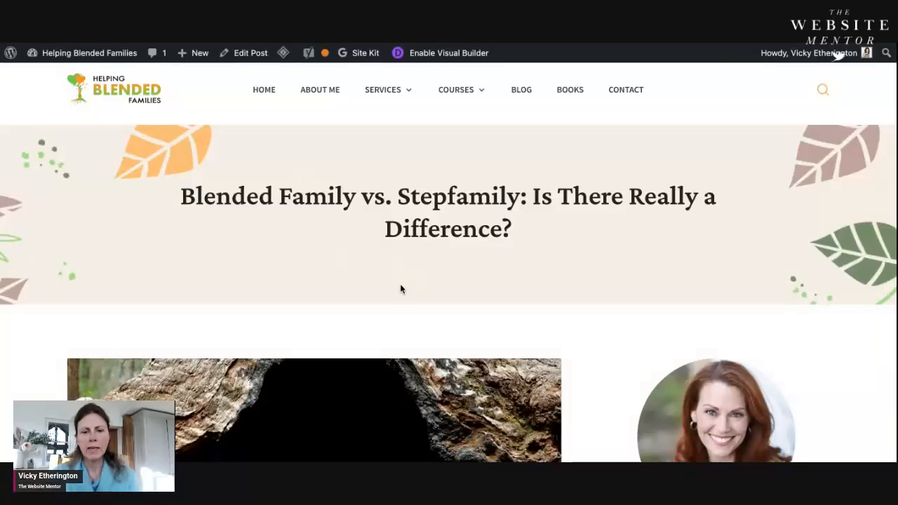
scroll(399, 285, down, 4)
scroll(400, 287, down, 3)
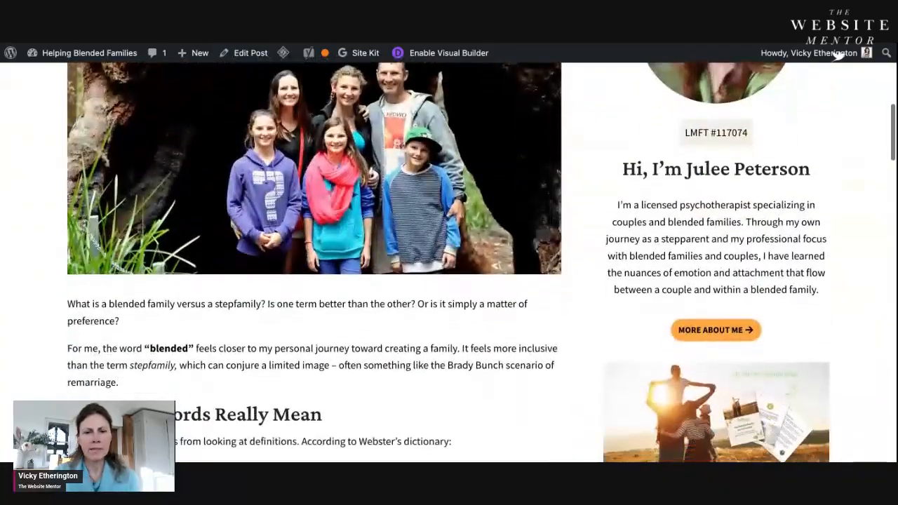
scroll(222, 296, down, 1)
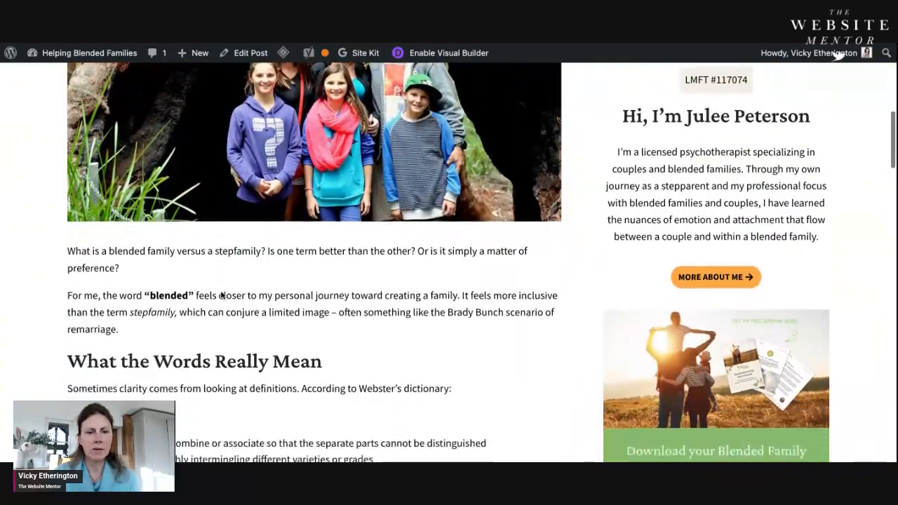
scroll(222, 295, down, 1)
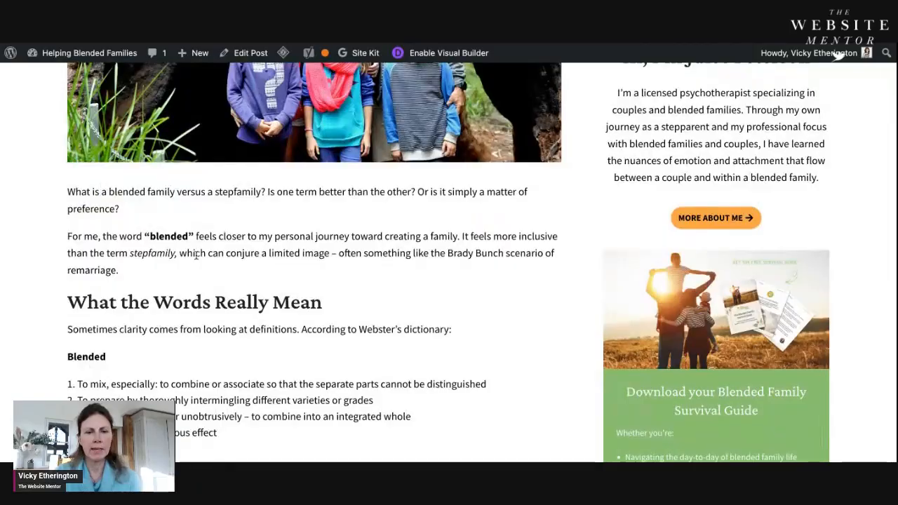
scroll(196, 256, up, 10)
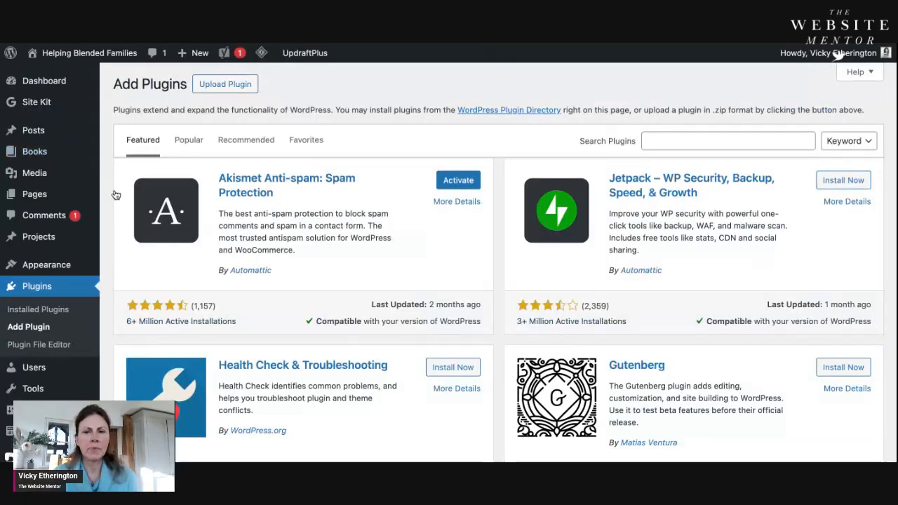
- Search the plugin directory for "code snippets", then install and activate the Code Snippets plugin
click(682, 141)
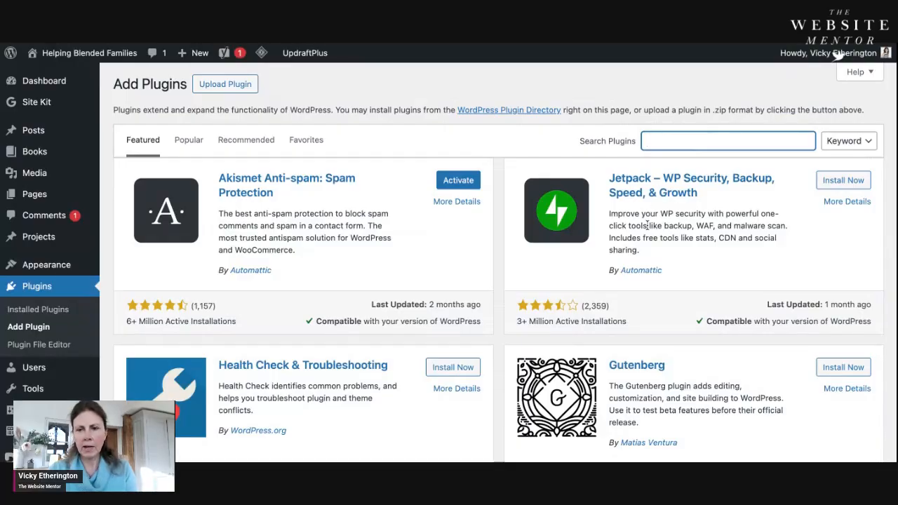
text(c)
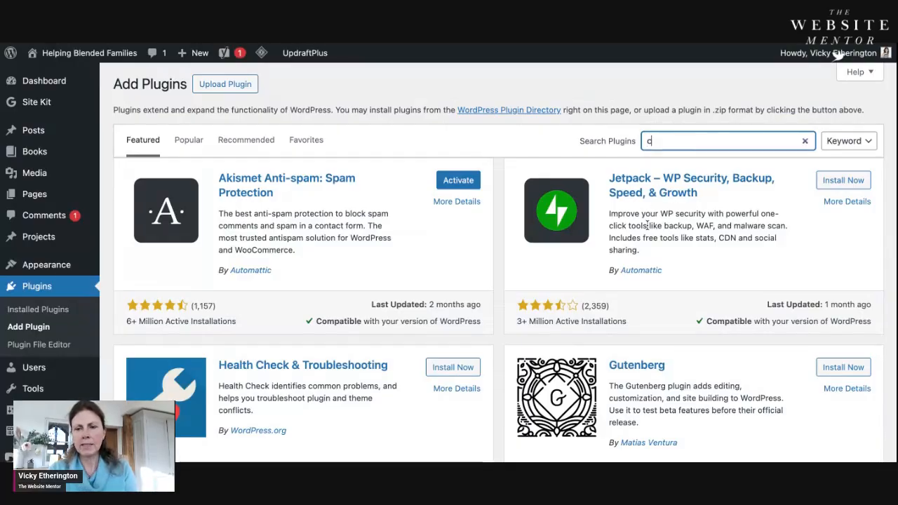
text(ode snippets)
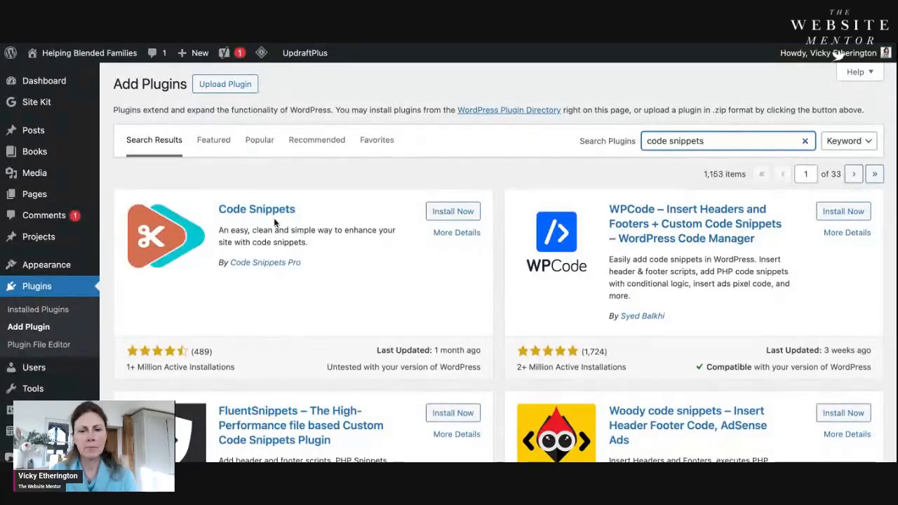
click(453, 214)
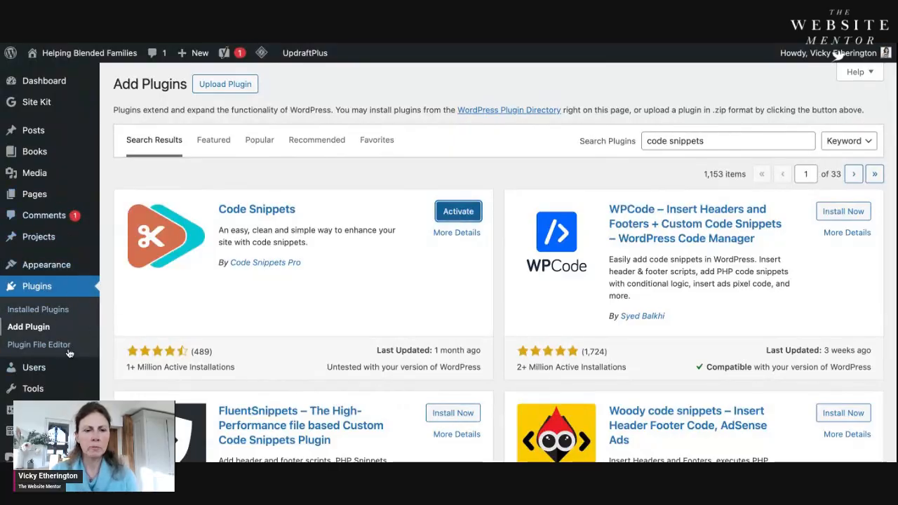
mouse_move(69, 388)
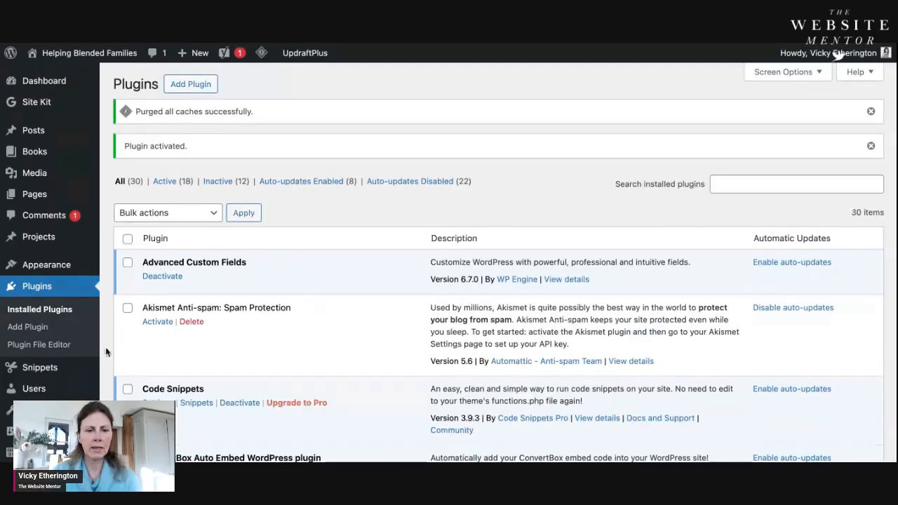
- Start a new snippet and paste in the PHP code that calculates reading time and registers the read-time shortcode
scroll(98, 351, down, 3)
scroll(63, 358, down, 2)
mouse_move(59, 360)
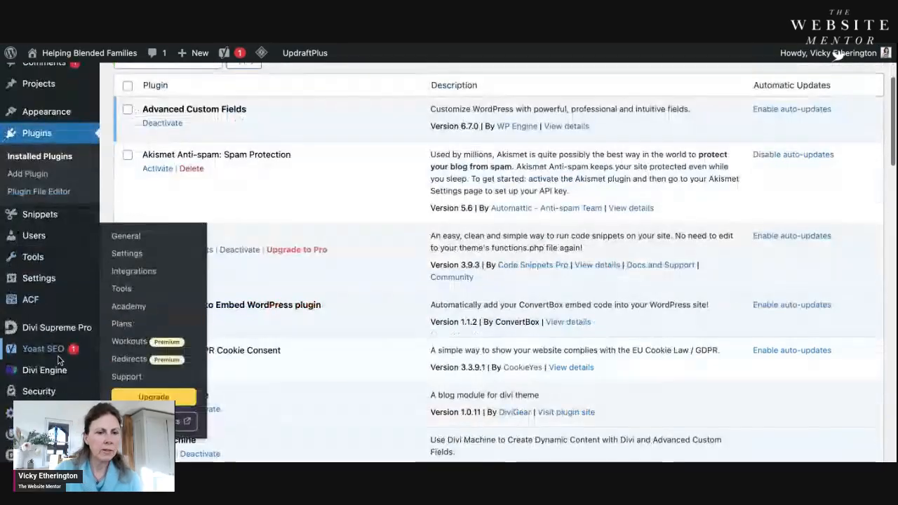
scroll(51, 277, up, 5)
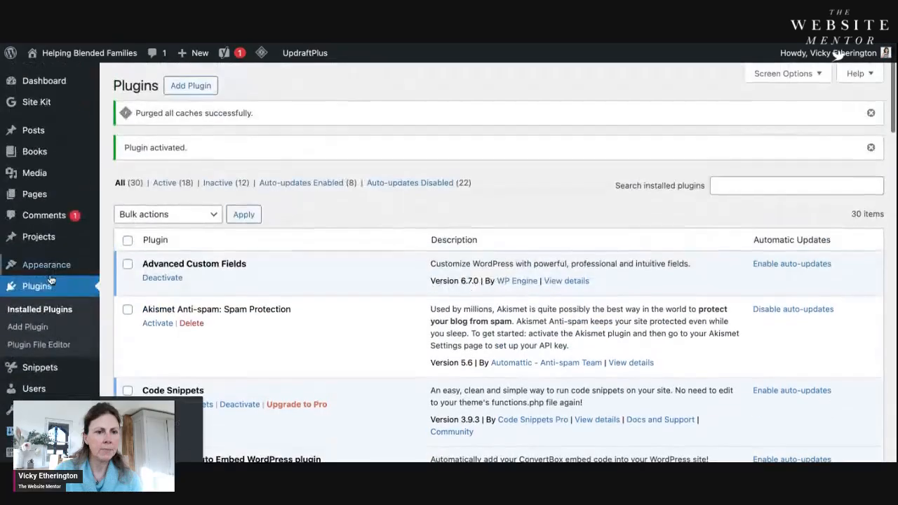
mouse_move(40, 372)
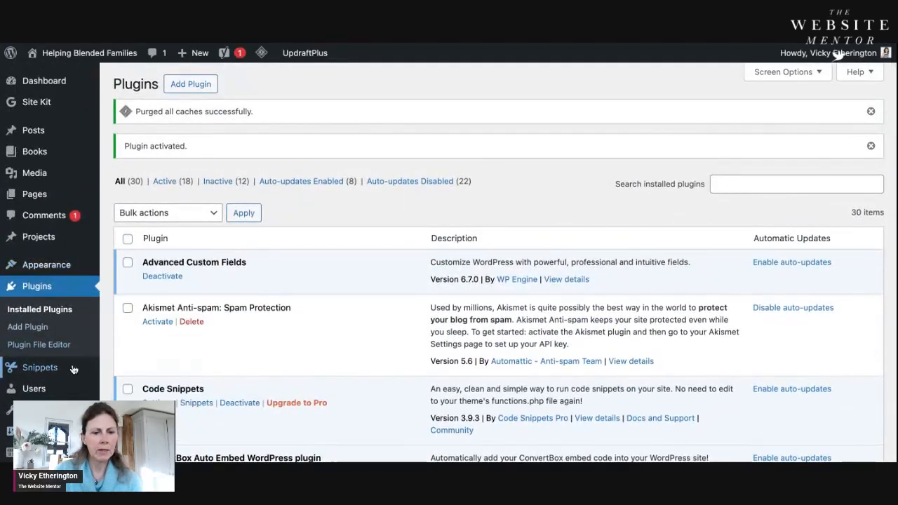
mouse_move(83, 368)
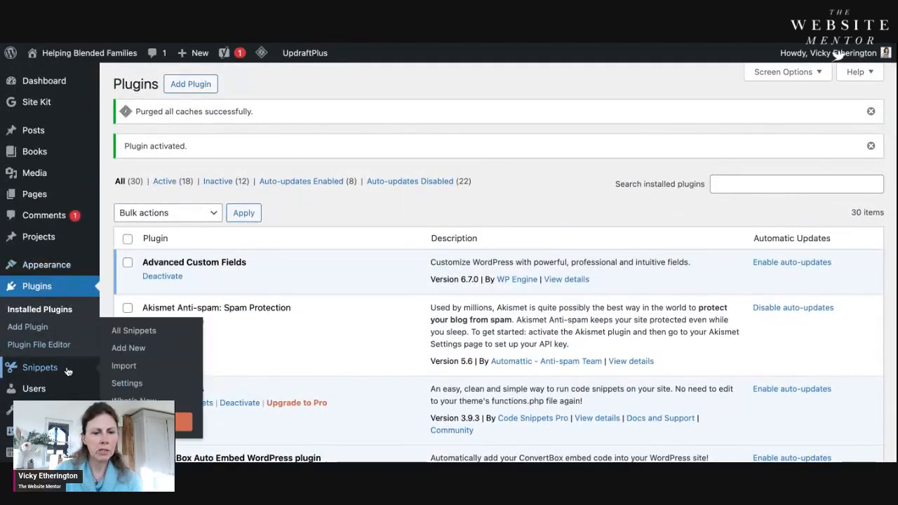
click(130, 351)
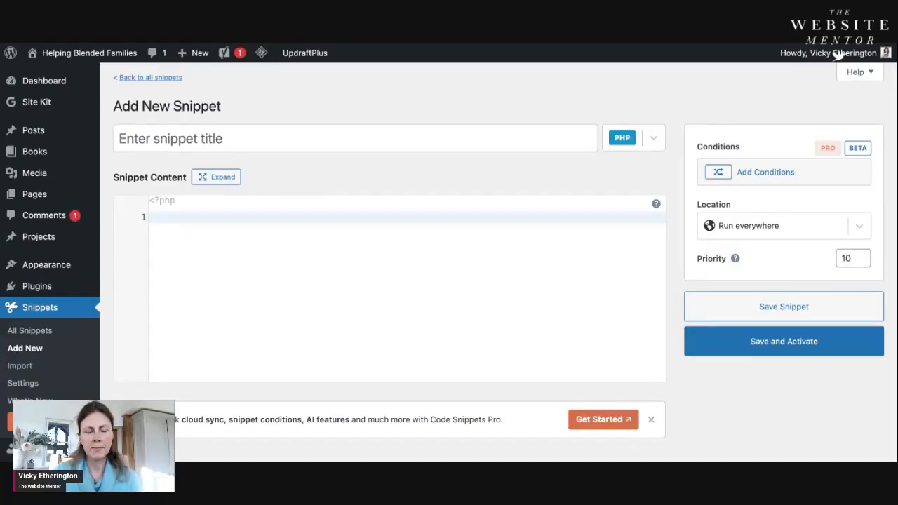
text(function nestwise_calculate_reading_time( $content ) {     $word_count = str_word_count( strip_tags( $content ) );     $reading_time = max( 1, ceil( $word_count / 200 ) );     return $reading_time; }  function nestwise_reading_time_shortcode() {     if ( ! is_singular( 'post' ) ) {         return '';     }      $content = get_post_field( 'post_content', get_the_ID() );     $reading_time = nestwise_calculate_reading_time( $content );      return '<span class="reading-time">Estimated read time: ' . $reading_time . ' min</span>'; }  add_shortcode( 'read-time', 'nestwise_reading_time_shortcode' );)
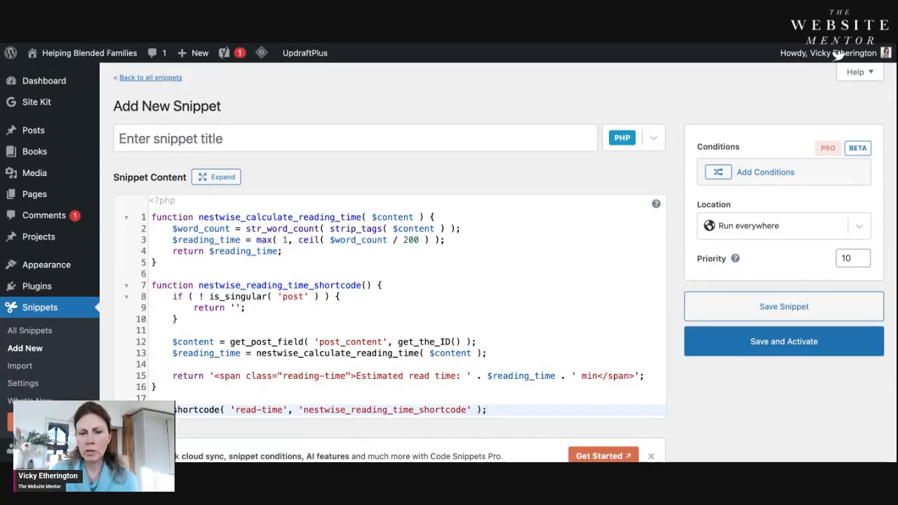
- Review the pasted reading-time code and copy the shortcode name read-time from the add_shortcode line
scroll(408, 259, down, 1)
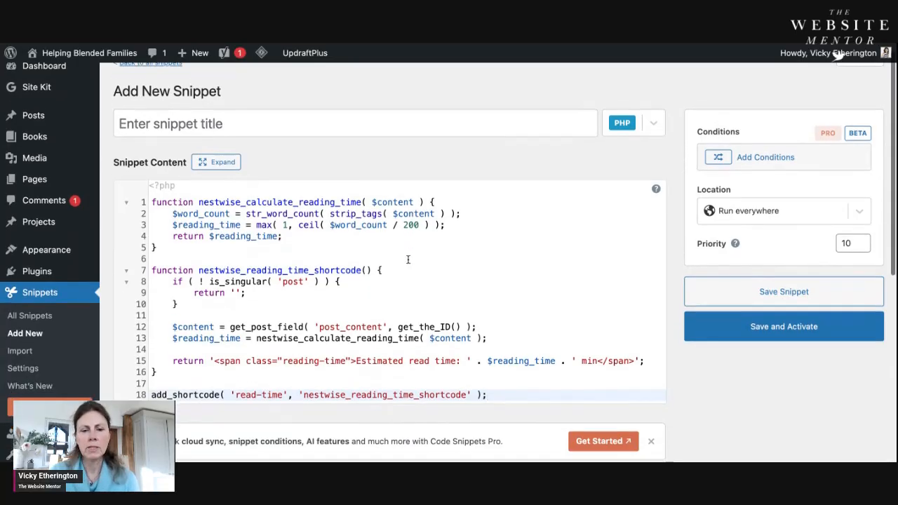
scroll(407, 259, down, 3)
click(409, 264)
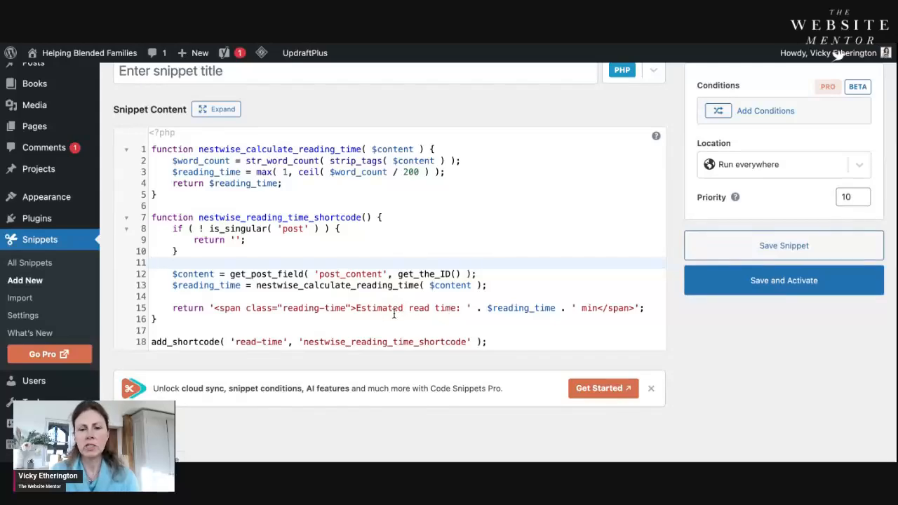
scroll(391, 312, down, 1)
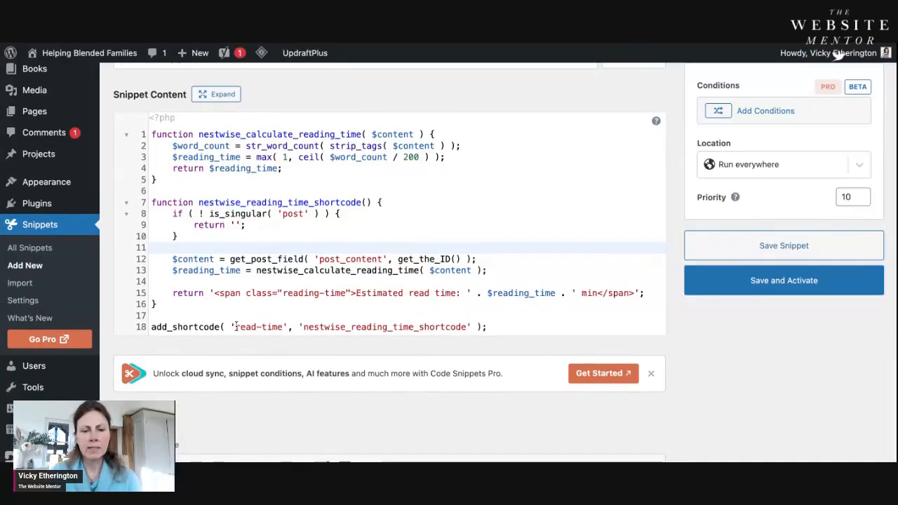
drag(235, 327, 281, 327)
key(ctrl+c)
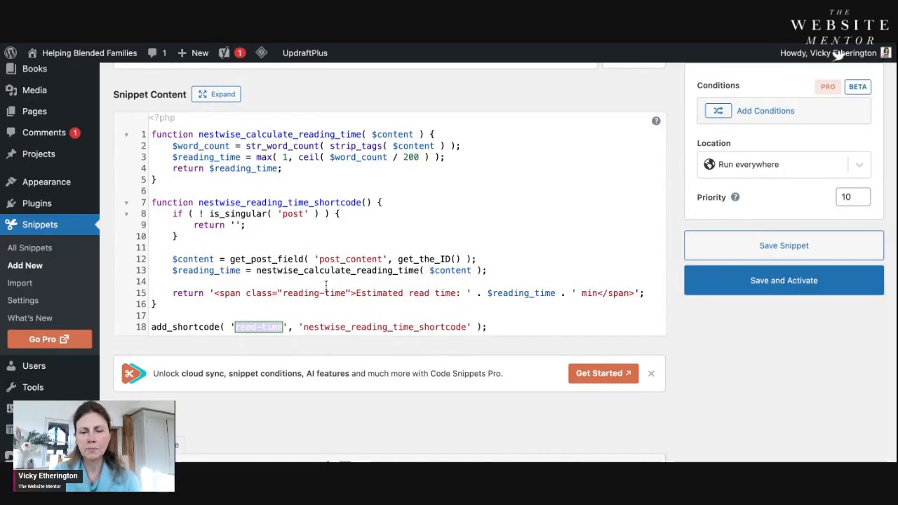
- Title the snippet Read Time, then save and activate it
scroll(558, 246, up, 1)
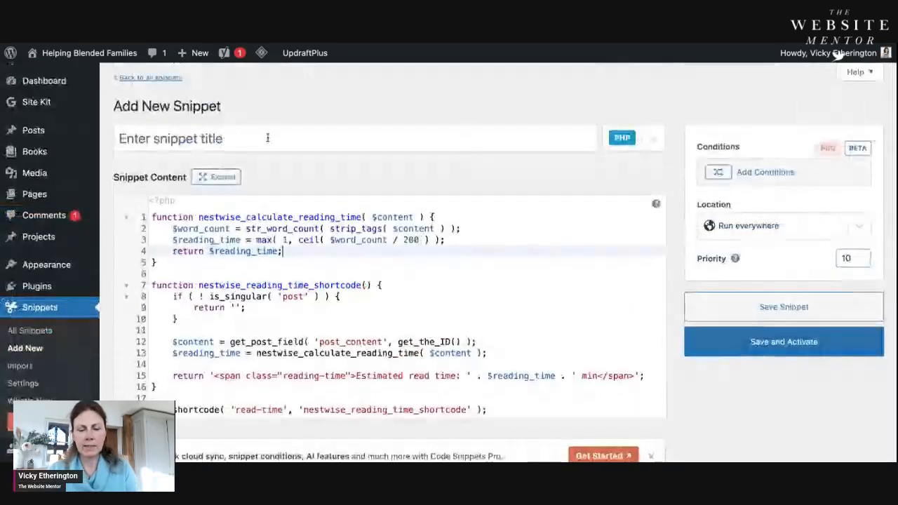
click(267, 138)
text(E)
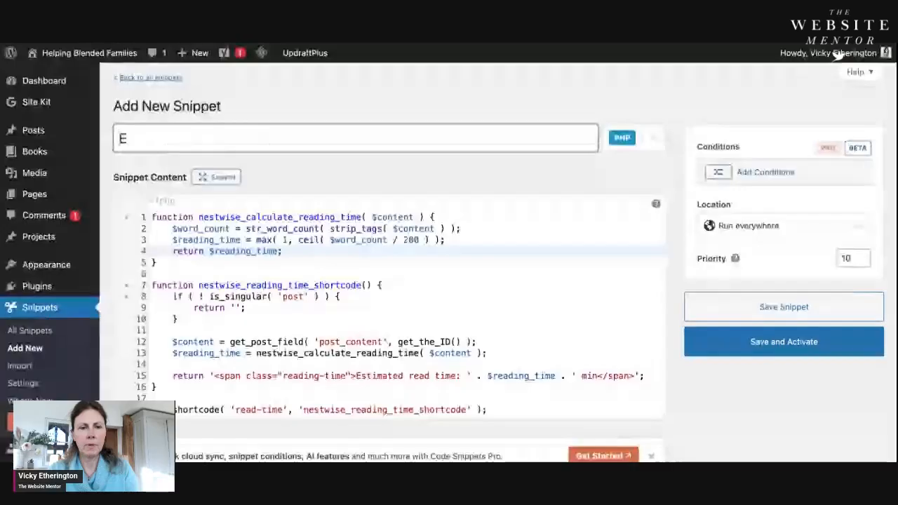
text(ead Time)
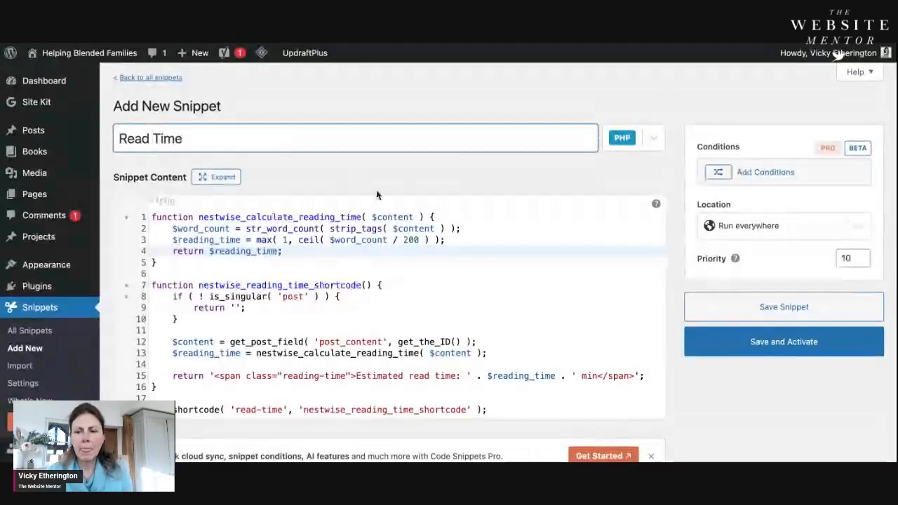
click(783, 345)
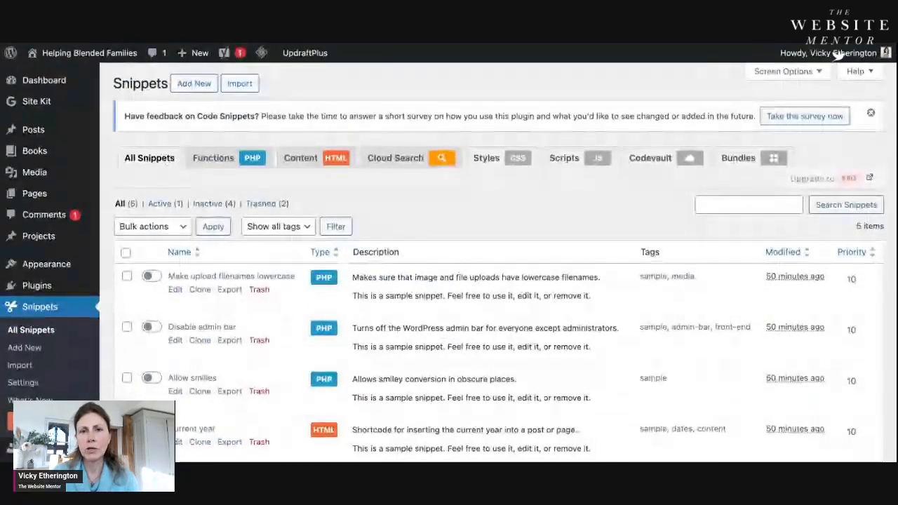
- Check the status of the Read Time snippet in the list of all snippets
scroll(285, 334, down, 1)
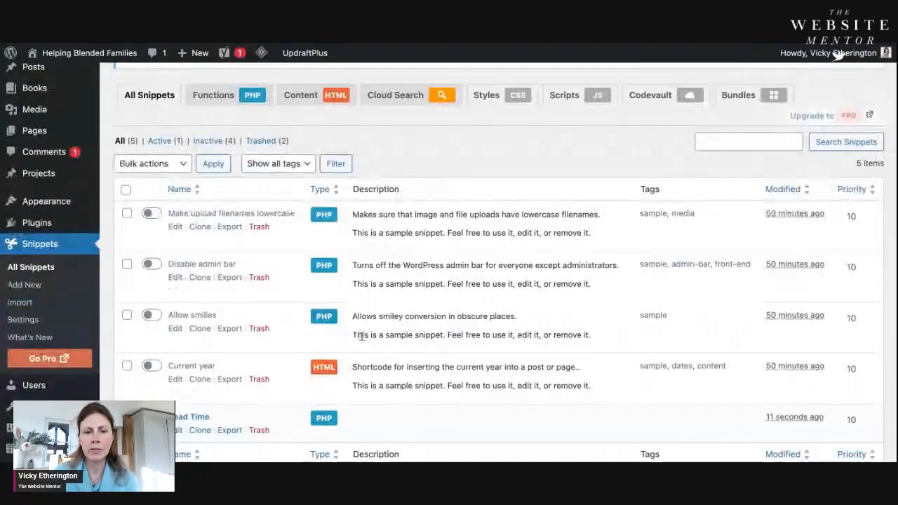
scroll(397, 323, down, 1)
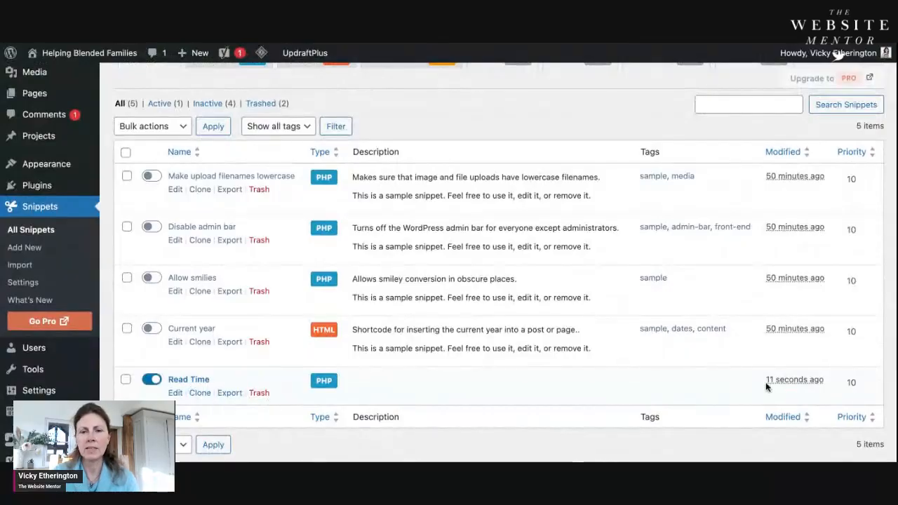
scroll(600, 279, up, 3)
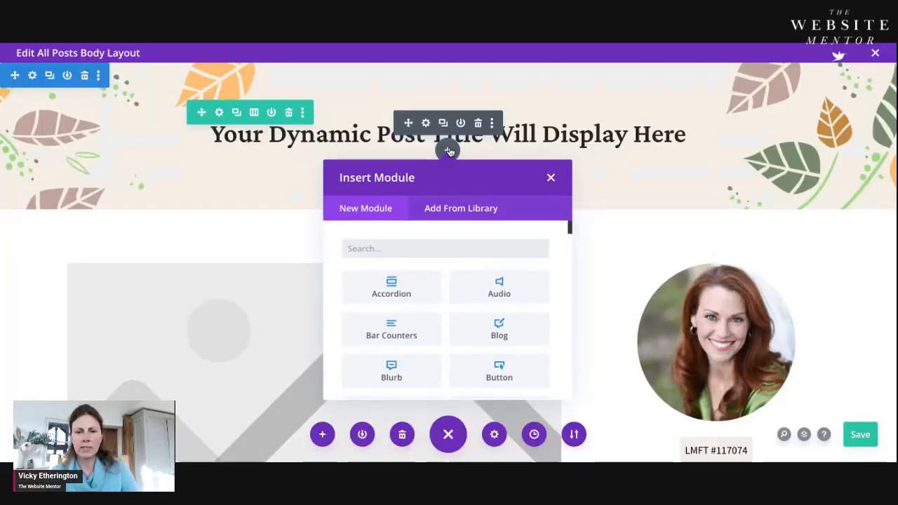
- Find the standard Text module by searching for "text" and insert it beneath the dynamic post title in the All Posts body layout
click(410, 252)
text(t3e)
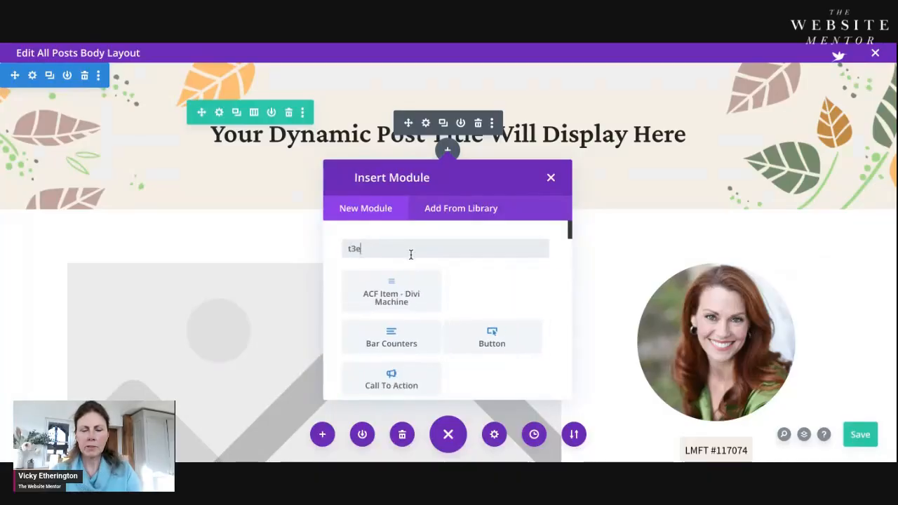
text(xt)
key(BackSpace)
key(BackSpace)
key(BackSpace)
key(BackSpace)
text(ext)
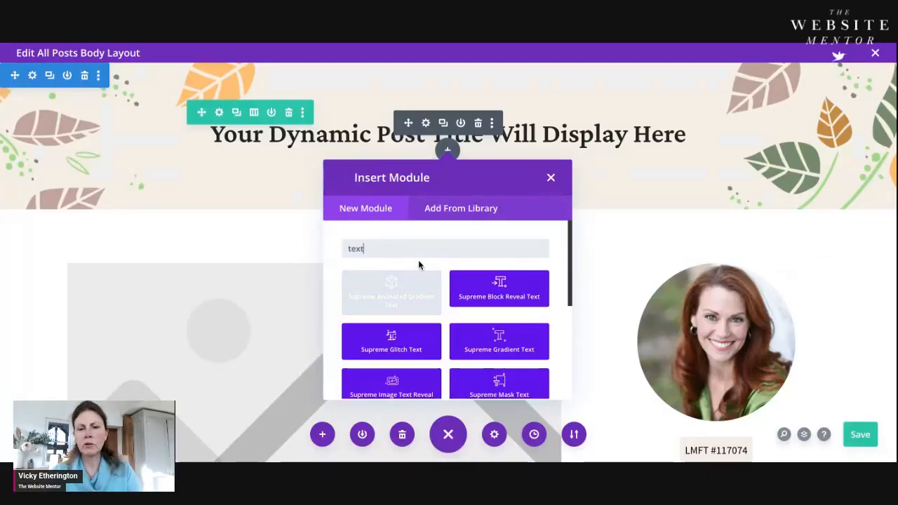
scroll(440, 302, down, 5)
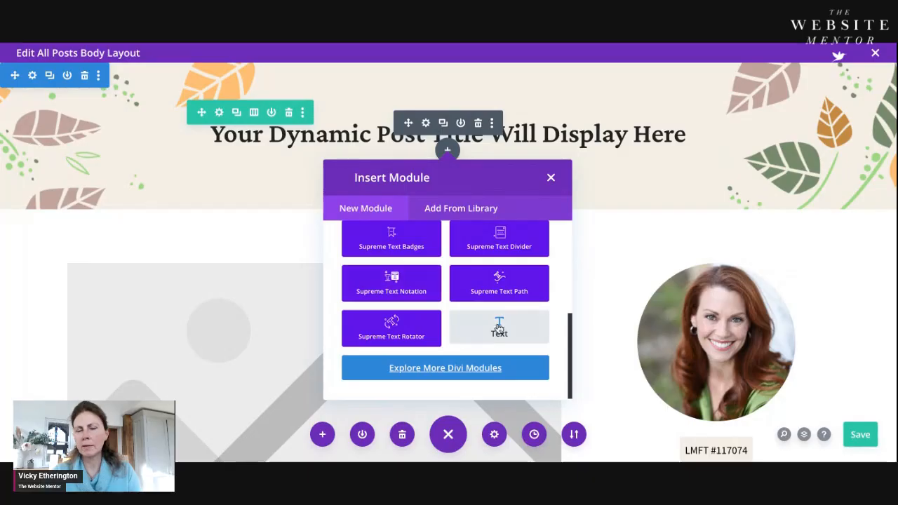
click(498, 328)
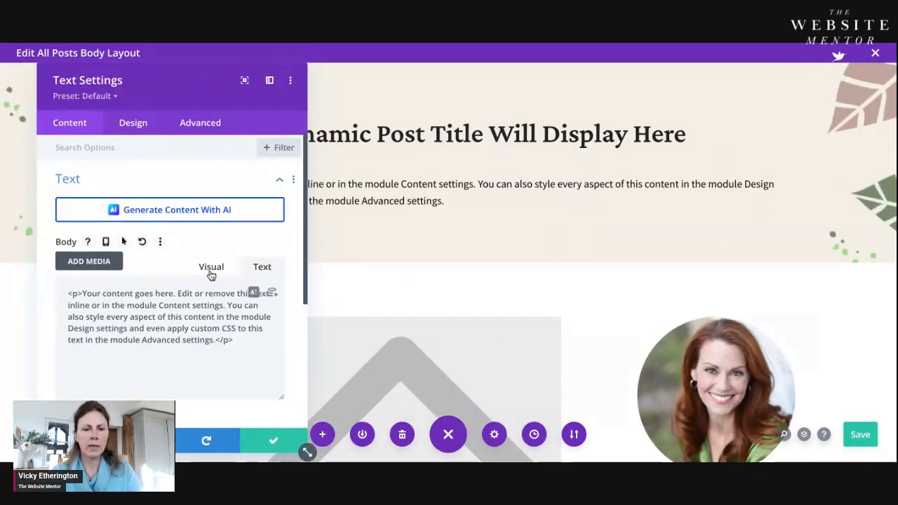
- Replace the new text module's placeholder body with the shortcode [read-time], entered in the plain text editor
drag(234, 341, 60, 282)
key(BackSpace)
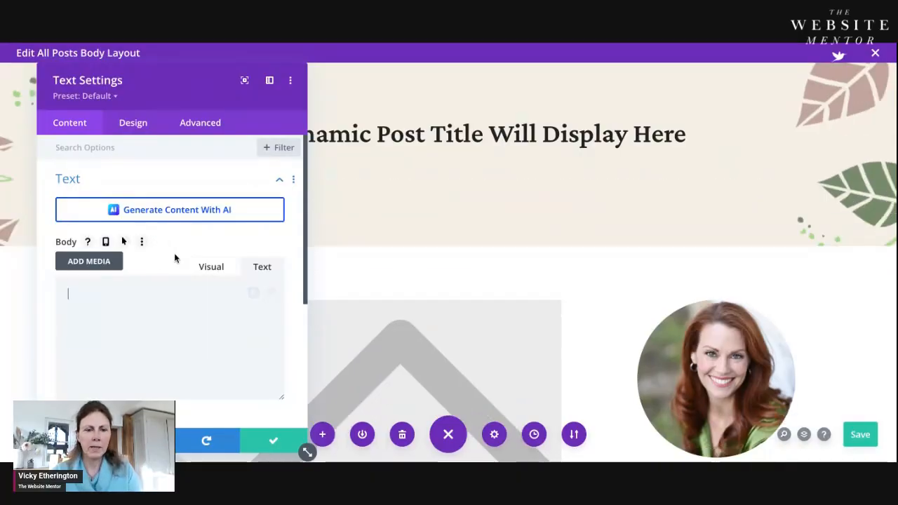
click(211, 268)
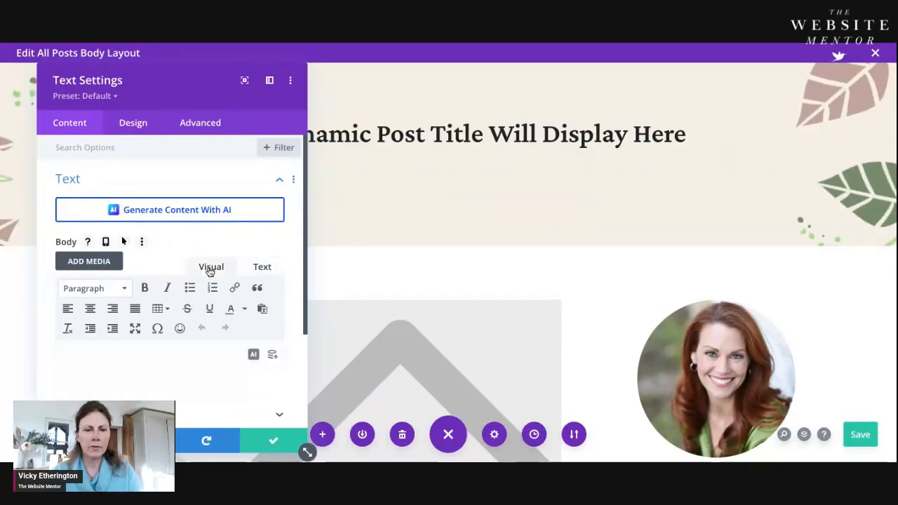
click(262, 269)
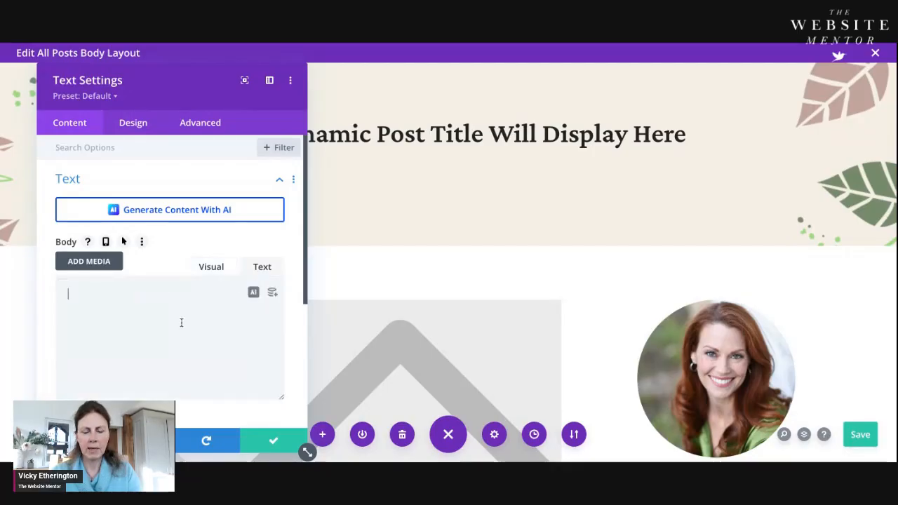
key(ctrl+v)
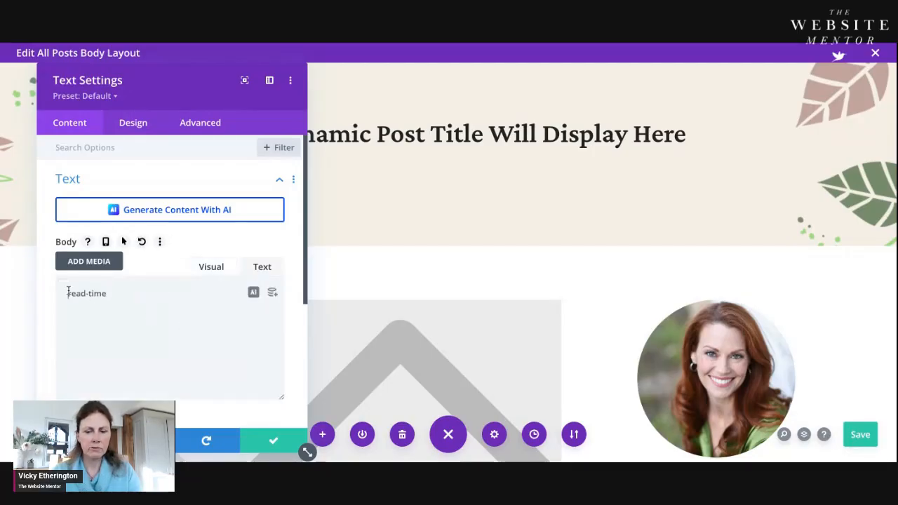
click(68, 293)
text([)
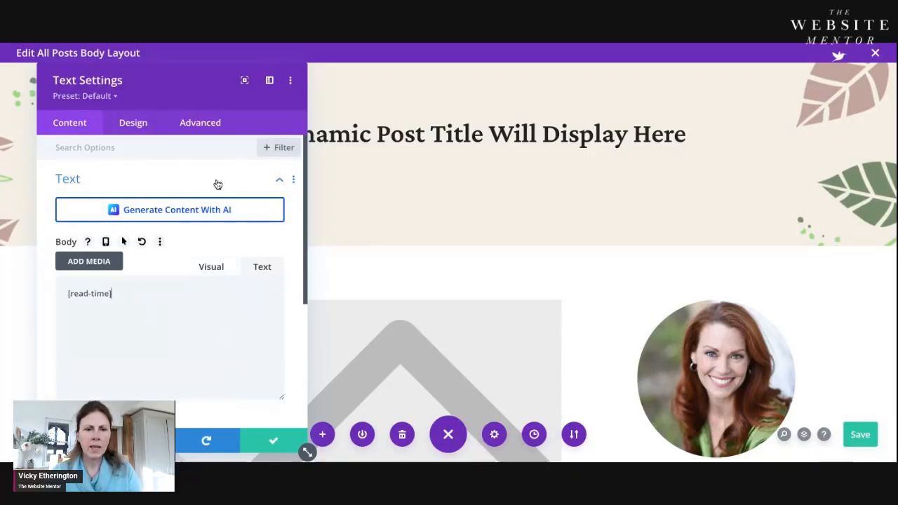
- Style the read-time text with the saved dark brown colour and centre alignment, and accept the module settings
drag(173, 90, 560, 123)
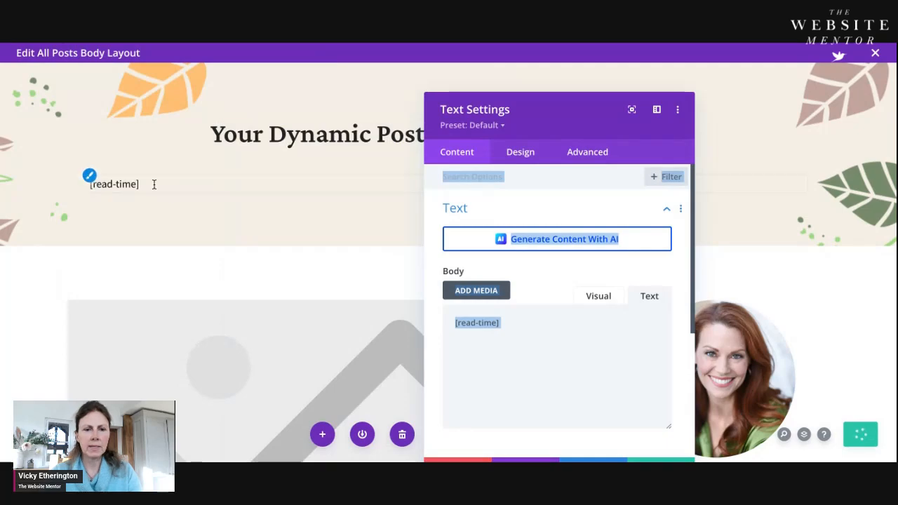
click(522, 161)
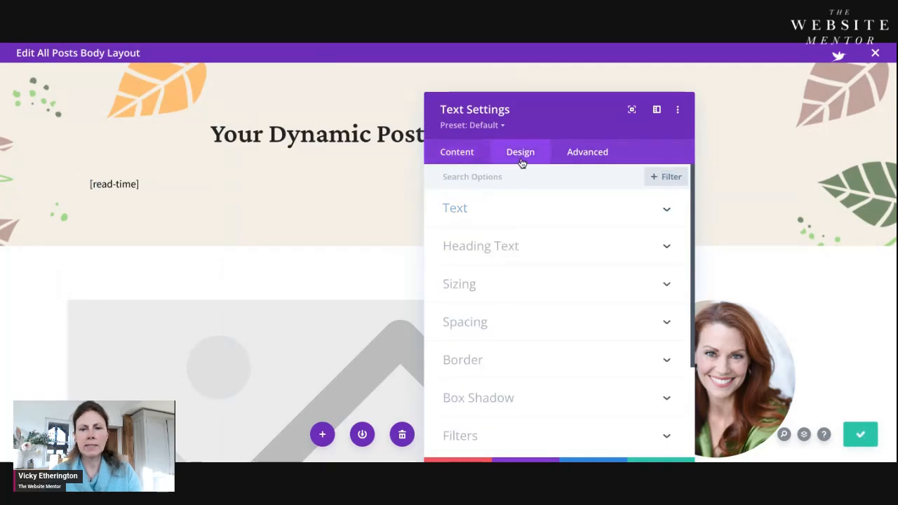
click(475, 208)
scroll(525, 341, down, 3)
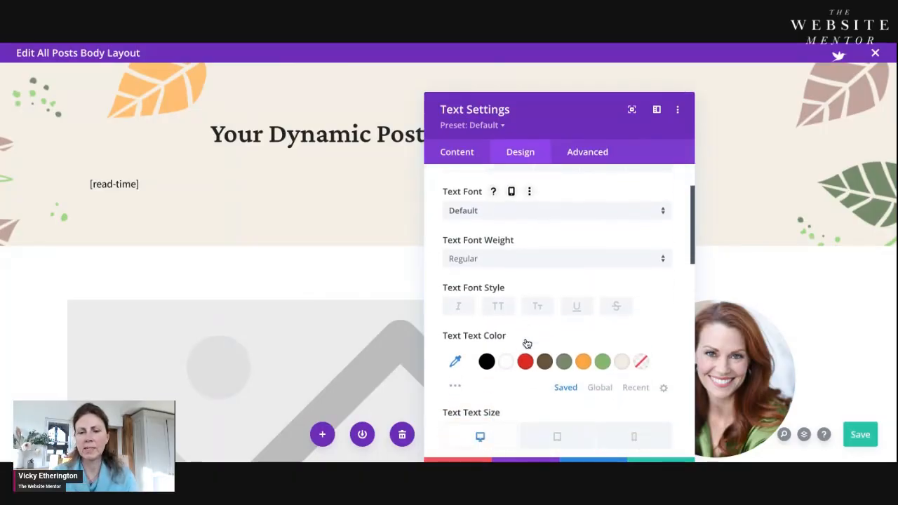
click(545, 345)
scroll(541, 281, down, 10)
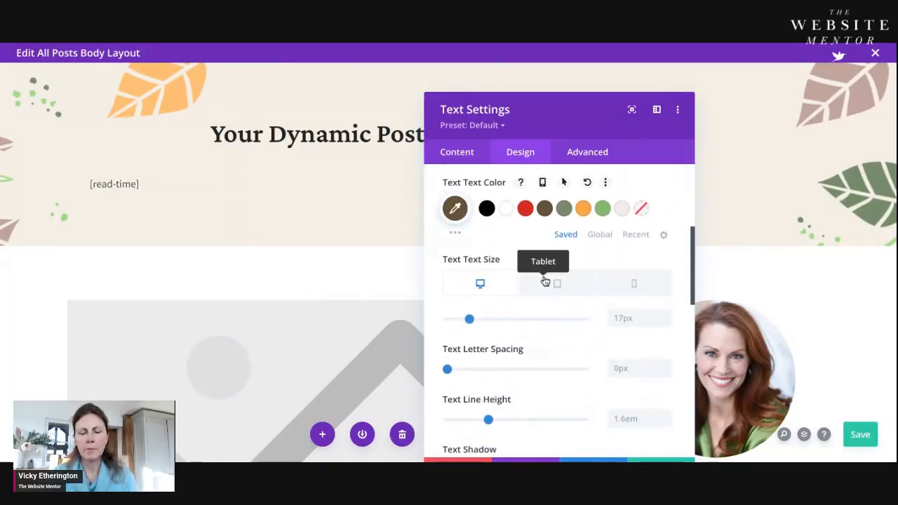
click(529, 385)
drag(597, 100, 608, 87)
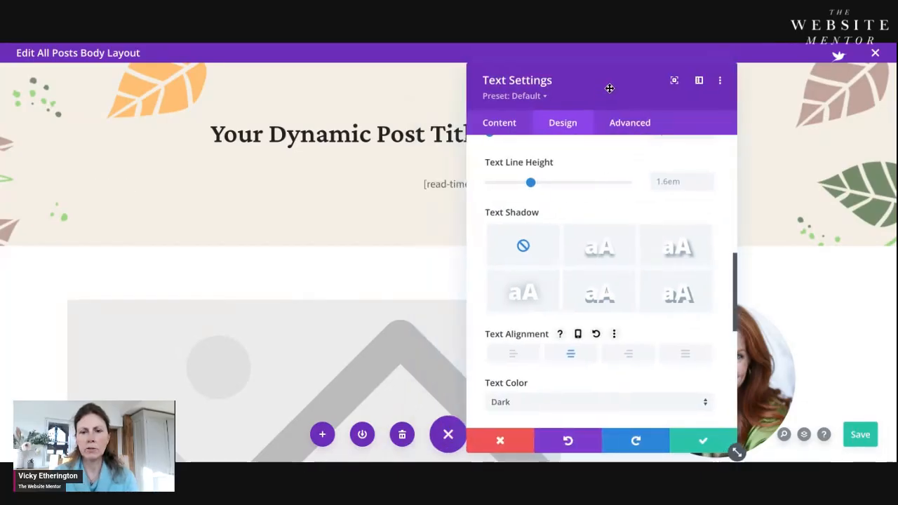
click(702, 436)
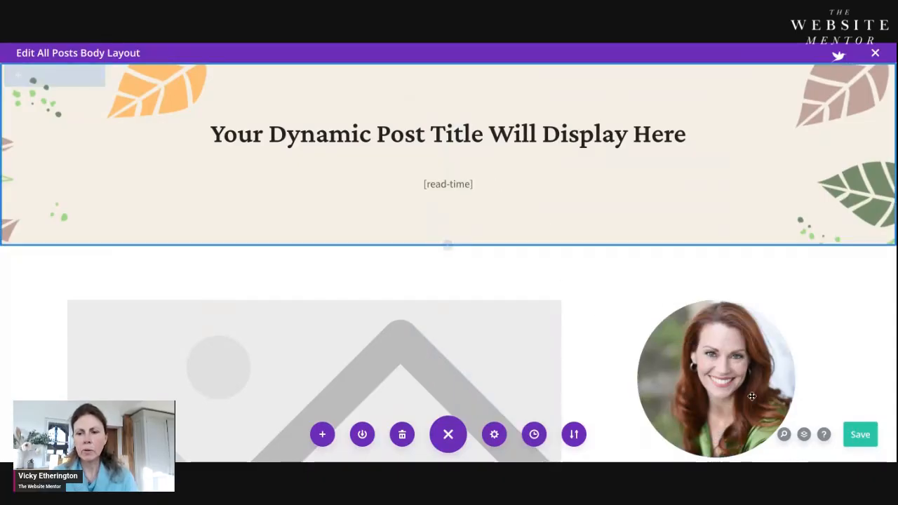
- Save the All Posts body layout and reload the Blended Family vs. Stepfamily post to check the read time under its title
click(861, 435)
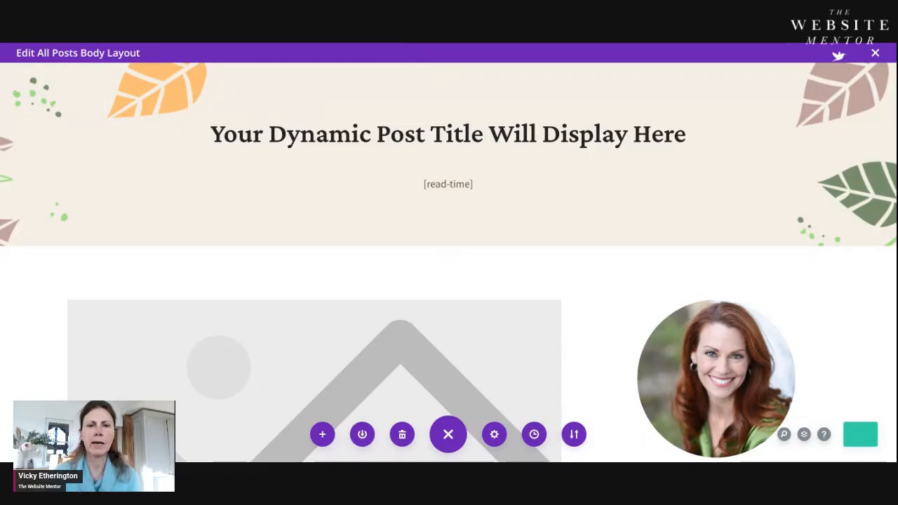
key(ctrl+Tab)
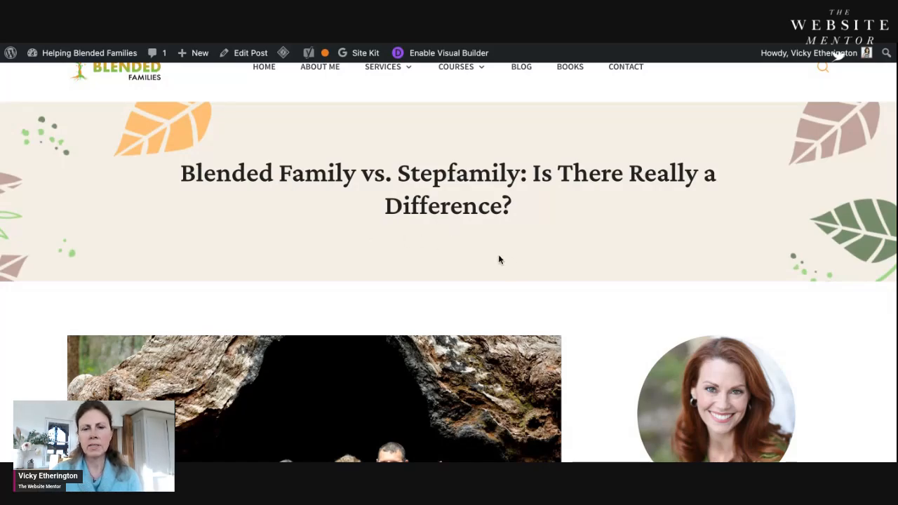
key(super+r)
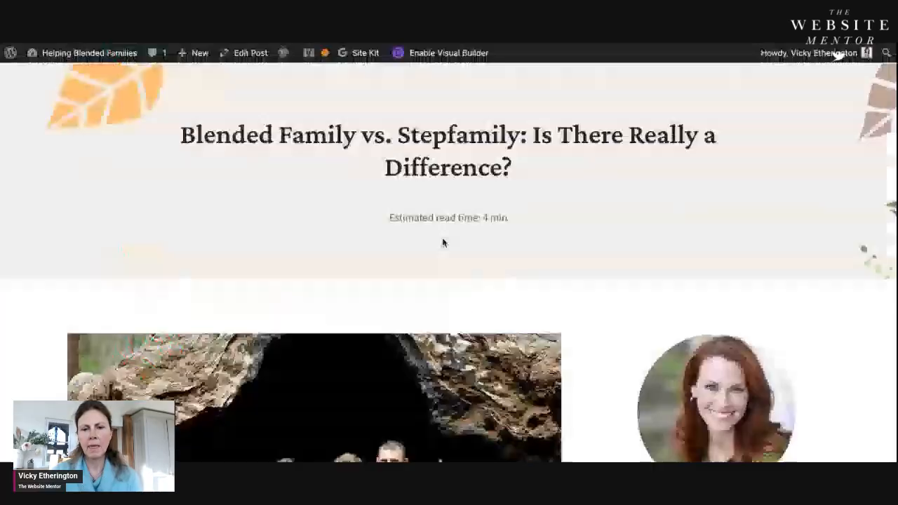